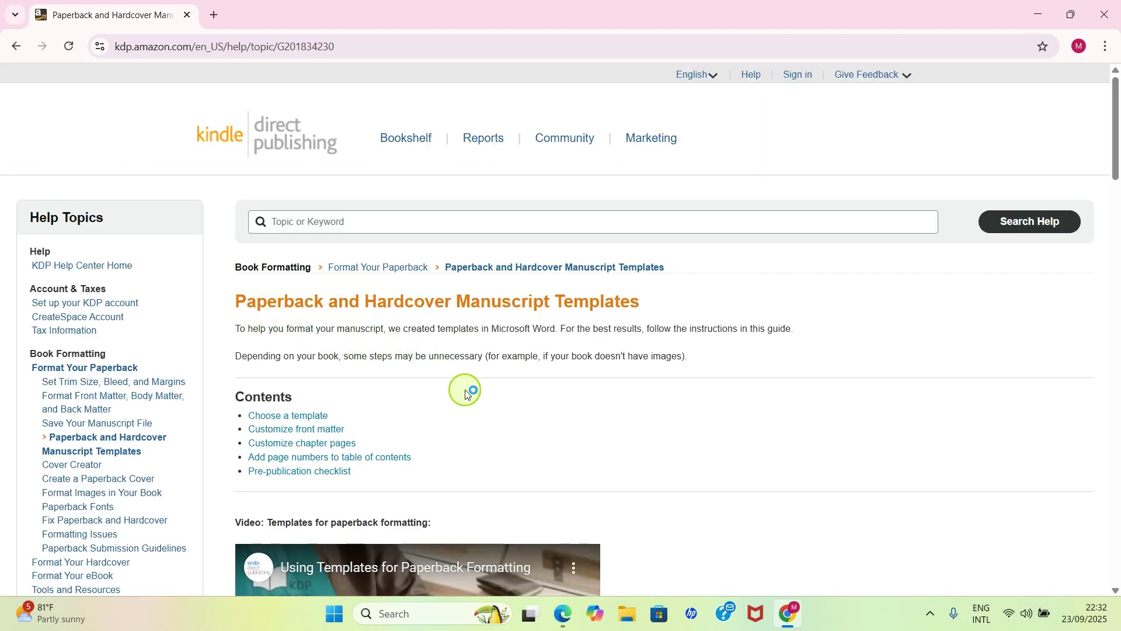
Download the Amazon Endure Font from the Choose a template section of the KDP manuscript templates page.
scroll(465, 392, "down", 12)
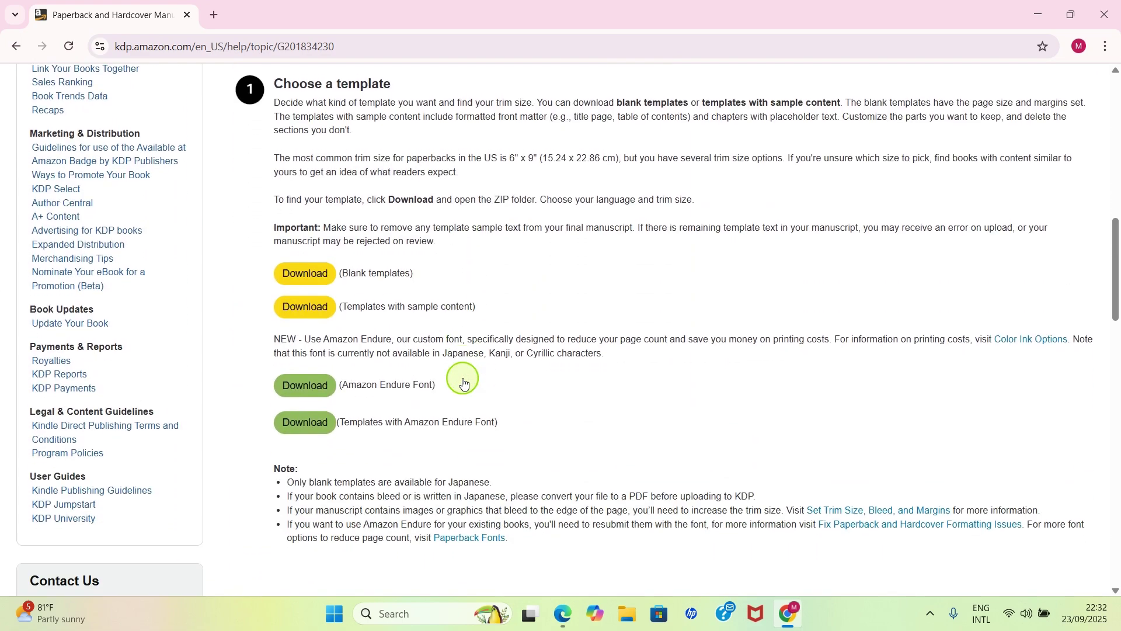
scroll(465, 383, "up", 1)
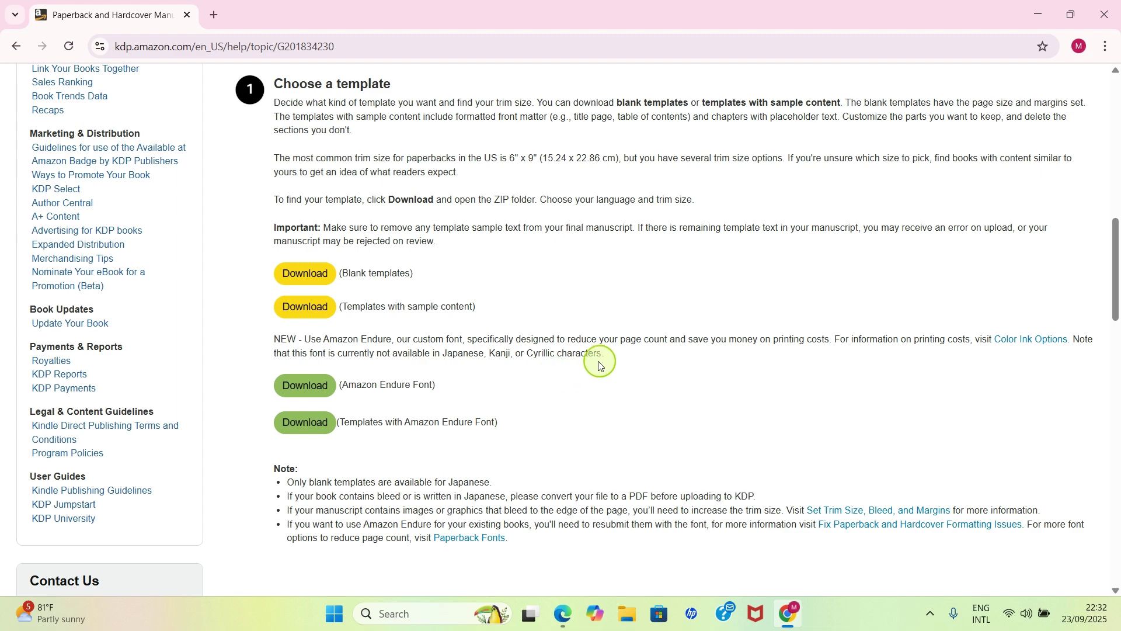
scroll(573, 353, "down", 3)
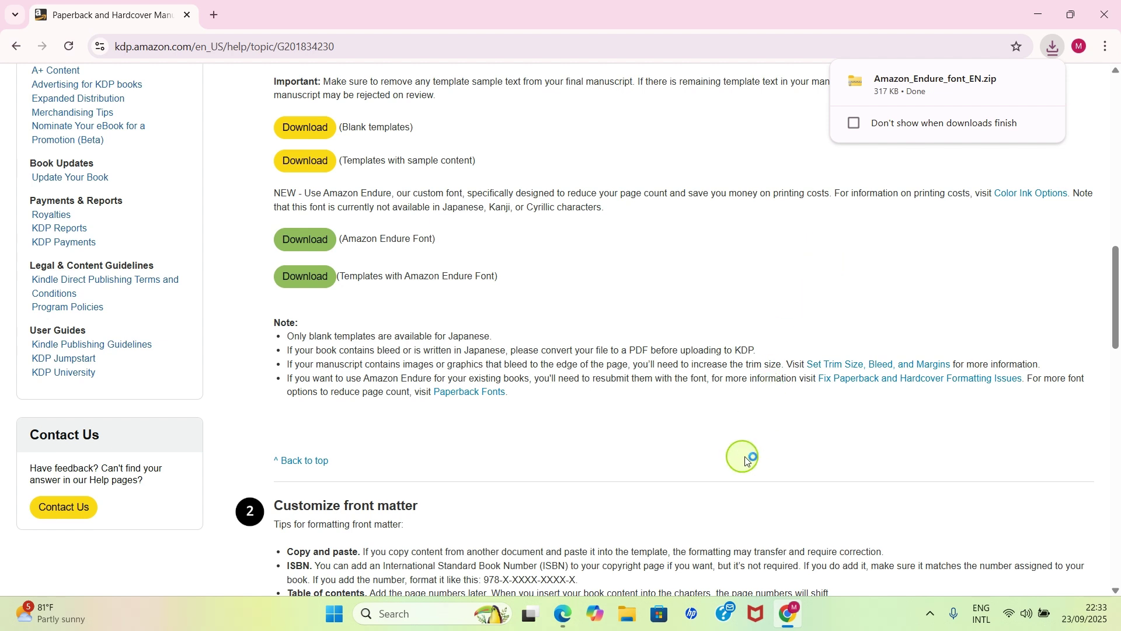
Switch to File Explorer and open the Amazon_Endure_font_EN zip from Downloads, using File Explorer just once, down to its Amazon Endure font EN folder.
left_click(624, 623)
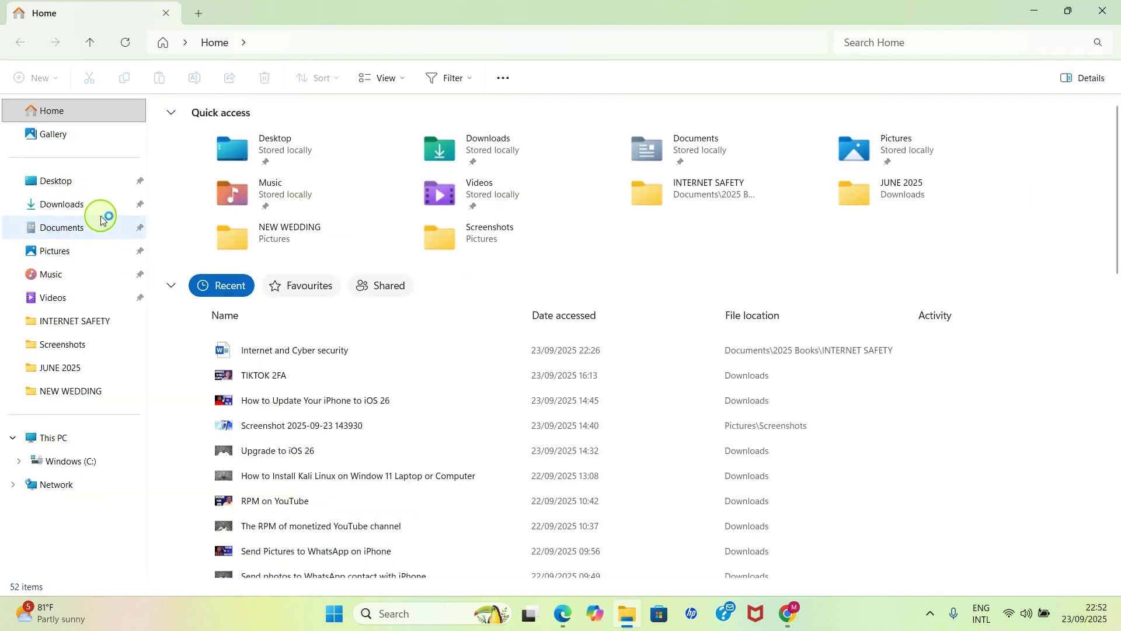
left_click(65, 214)
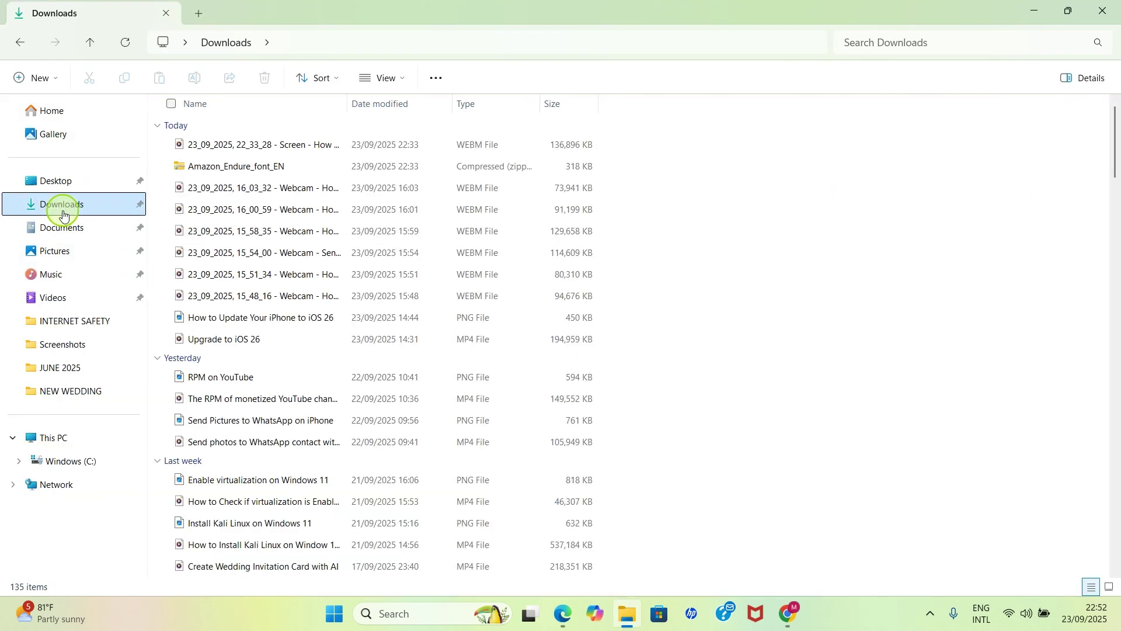
double_click(226, 169)
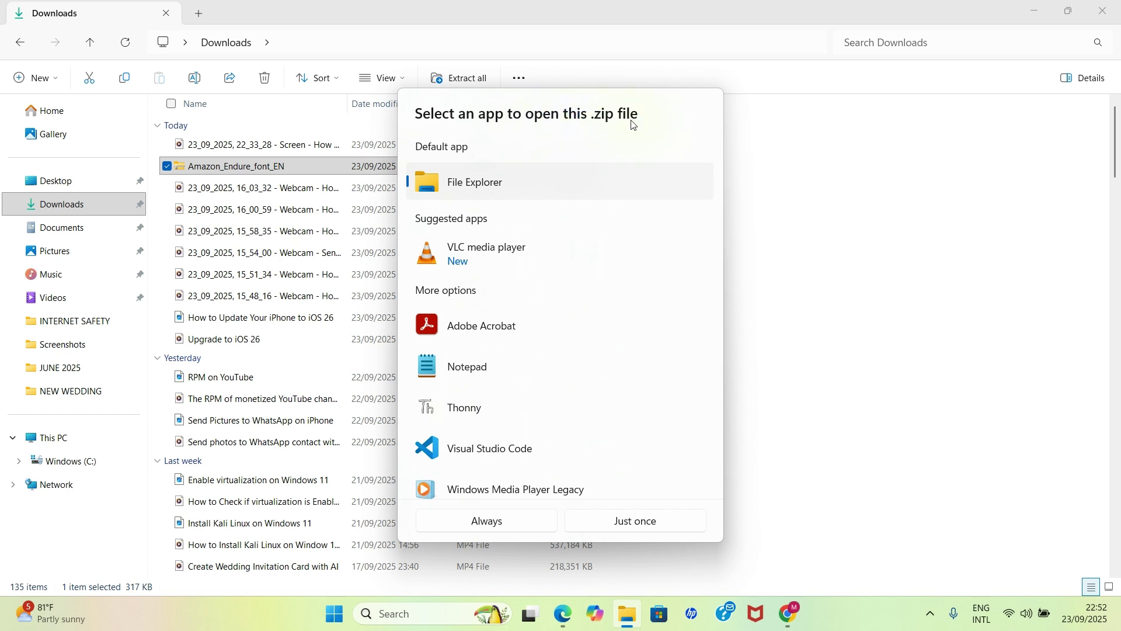
scroll(549, 184, "down", 2)
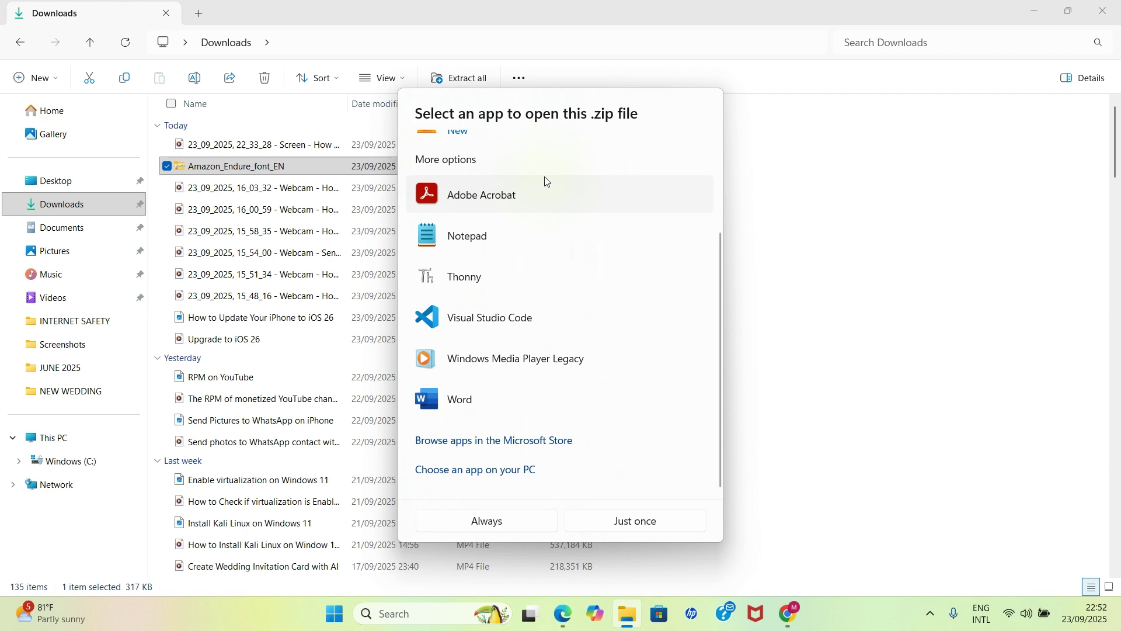
scroll(546, 182, "up", 3)
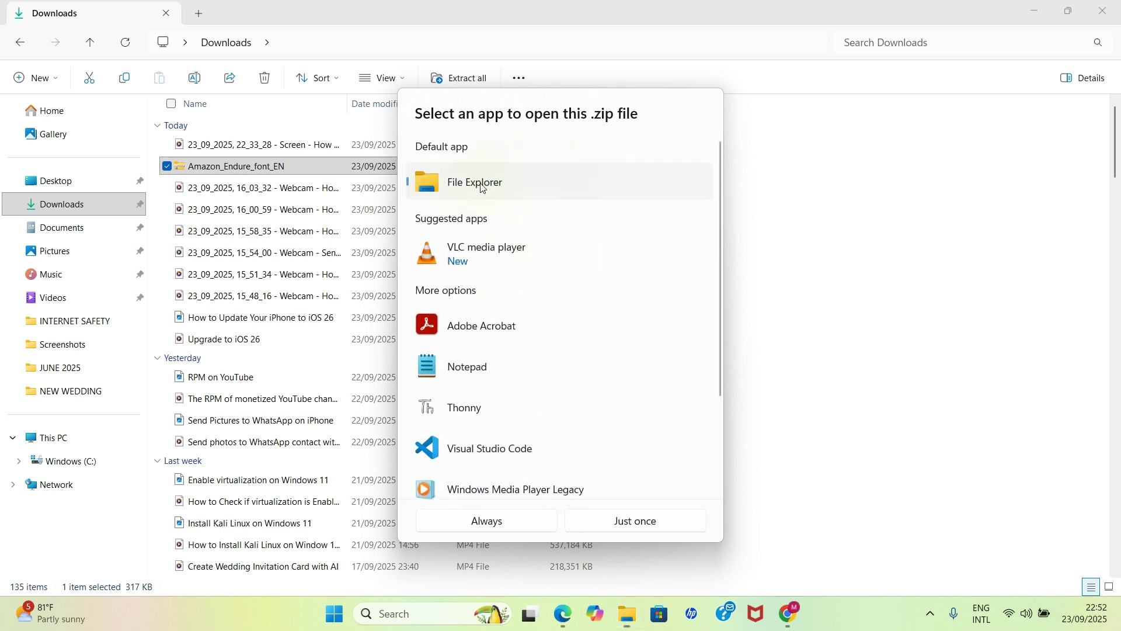
left_click(634, 529)
left_click(638, 524)
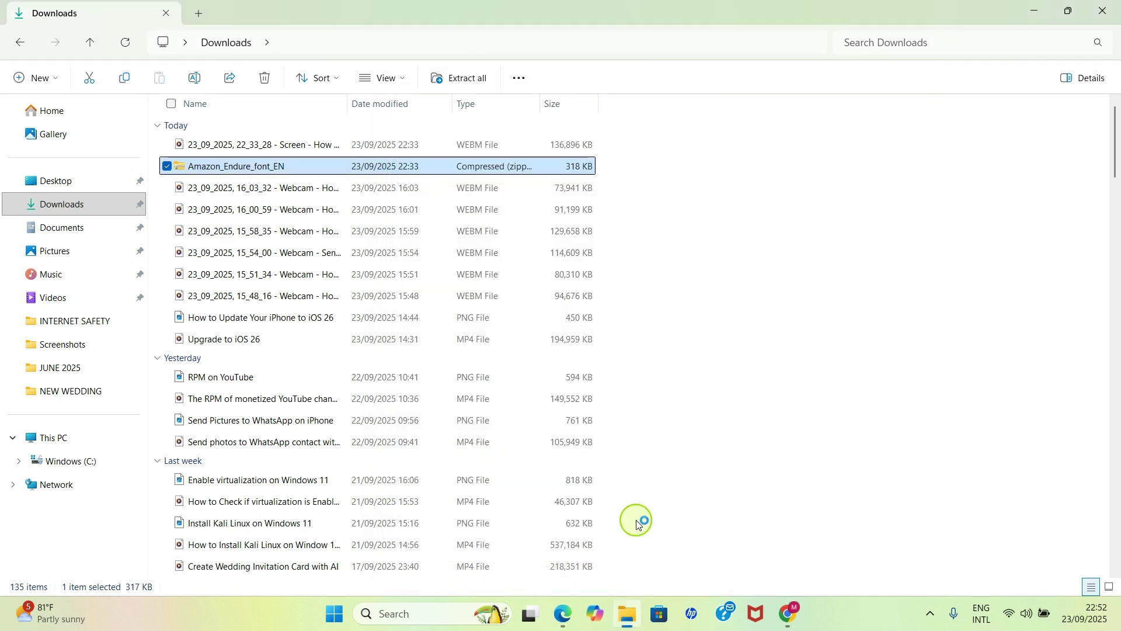
double_click(236, 129)
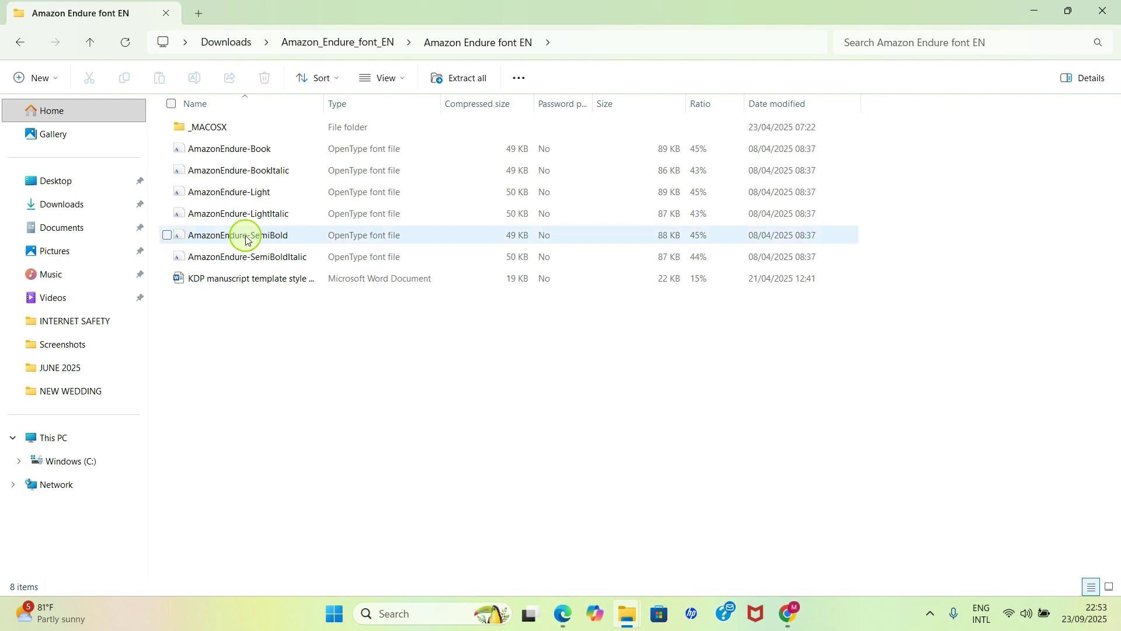
Install the AmazonEndure-SemiBold font from the folder and close its preview.
double_click(290, 240)
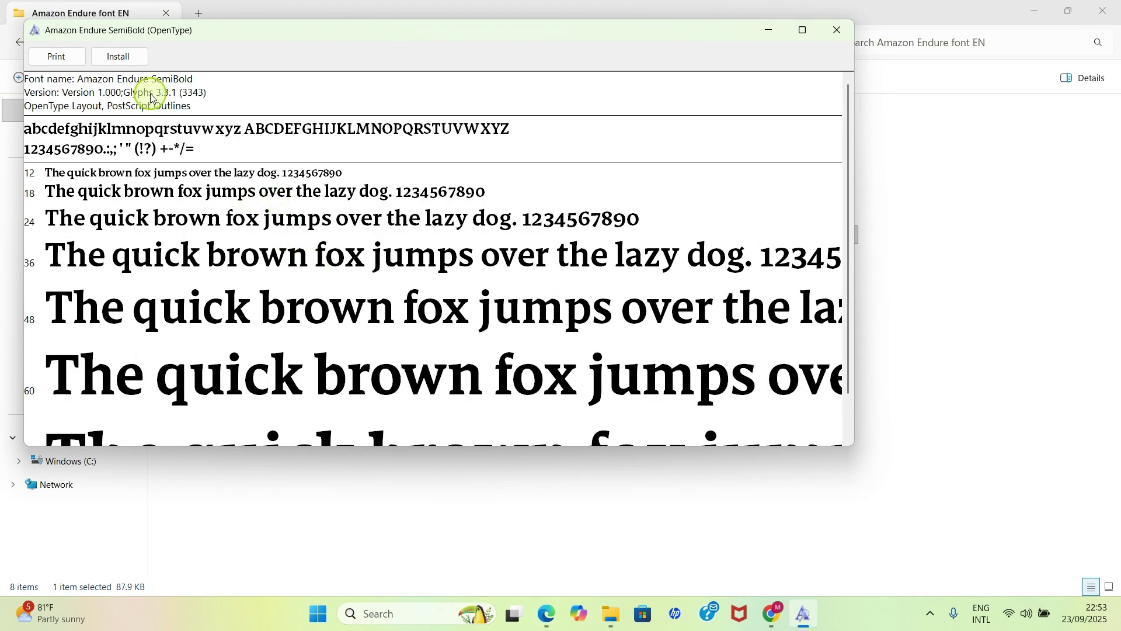
left_click(129, 62)
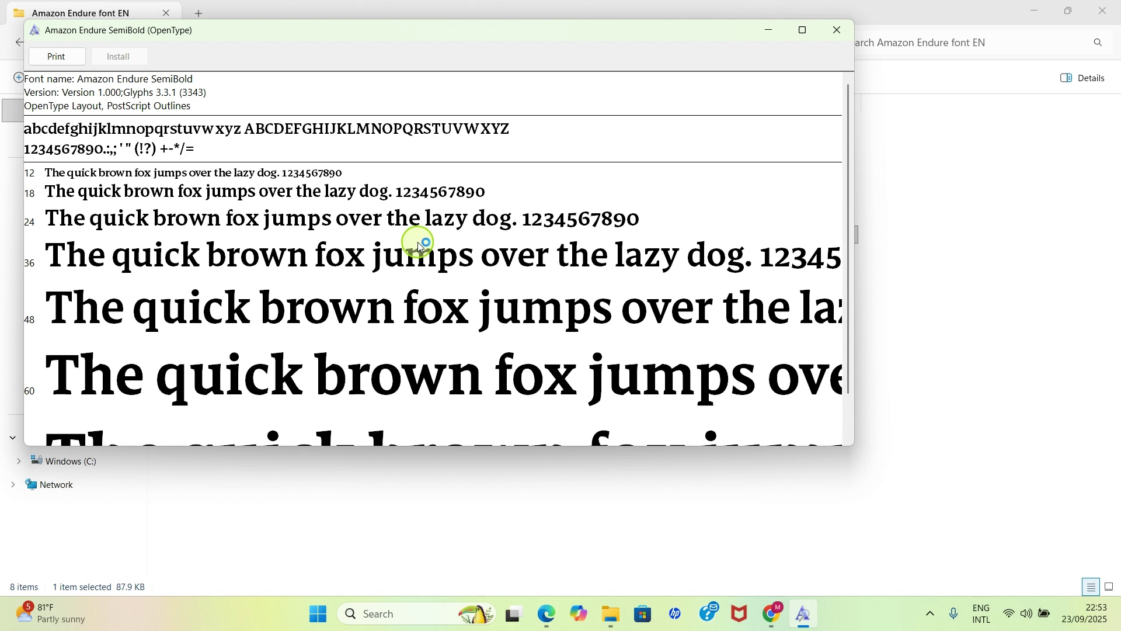
left_click(49, 61)
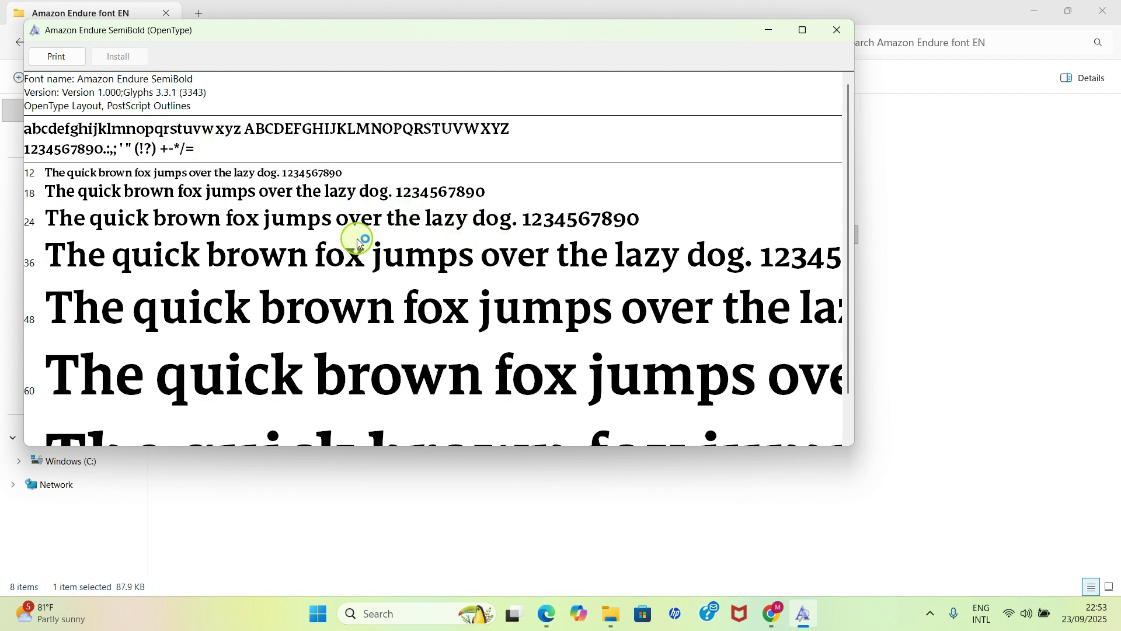
left_click(839, 32)
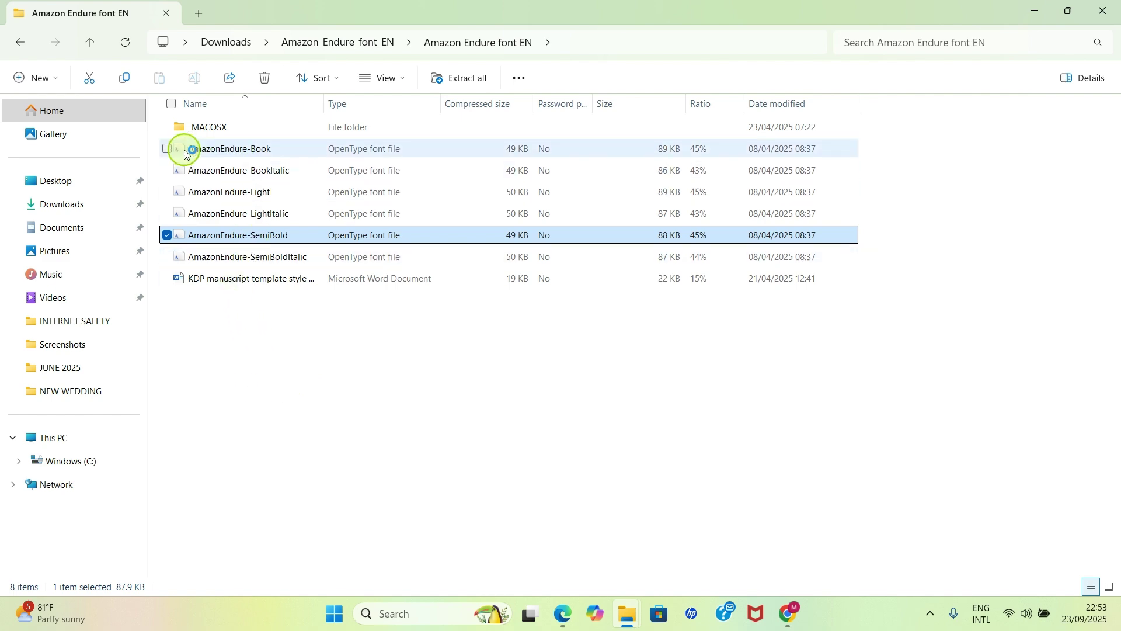
Install the AmazonEndure-Book font, then close its preview and the font folder window.
double_click(232, 150)
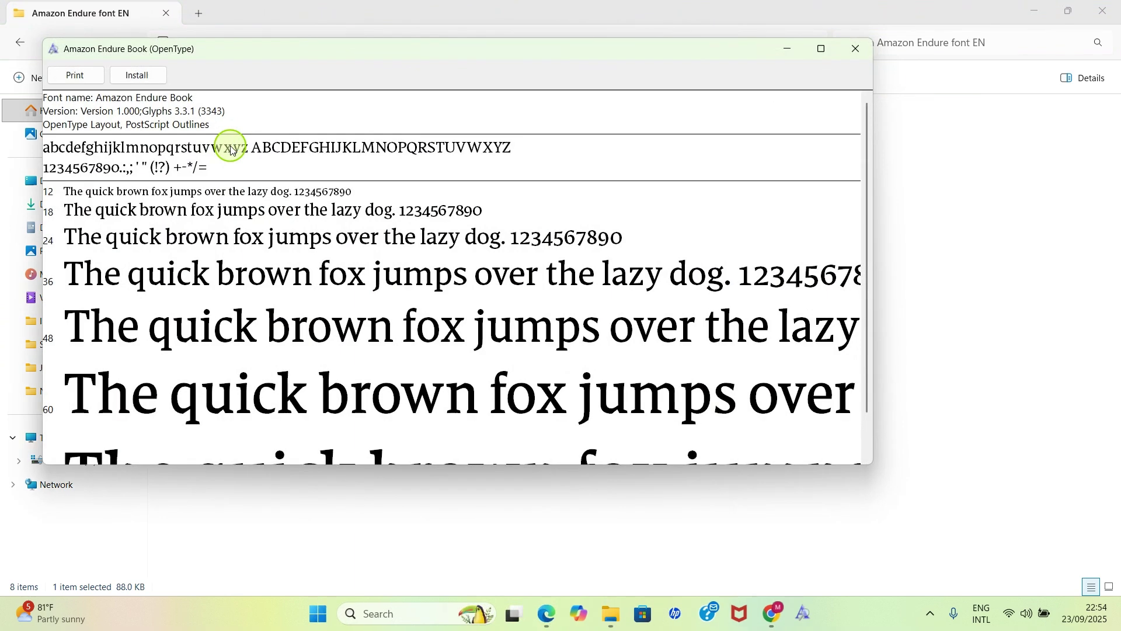
left_click(141, 83)
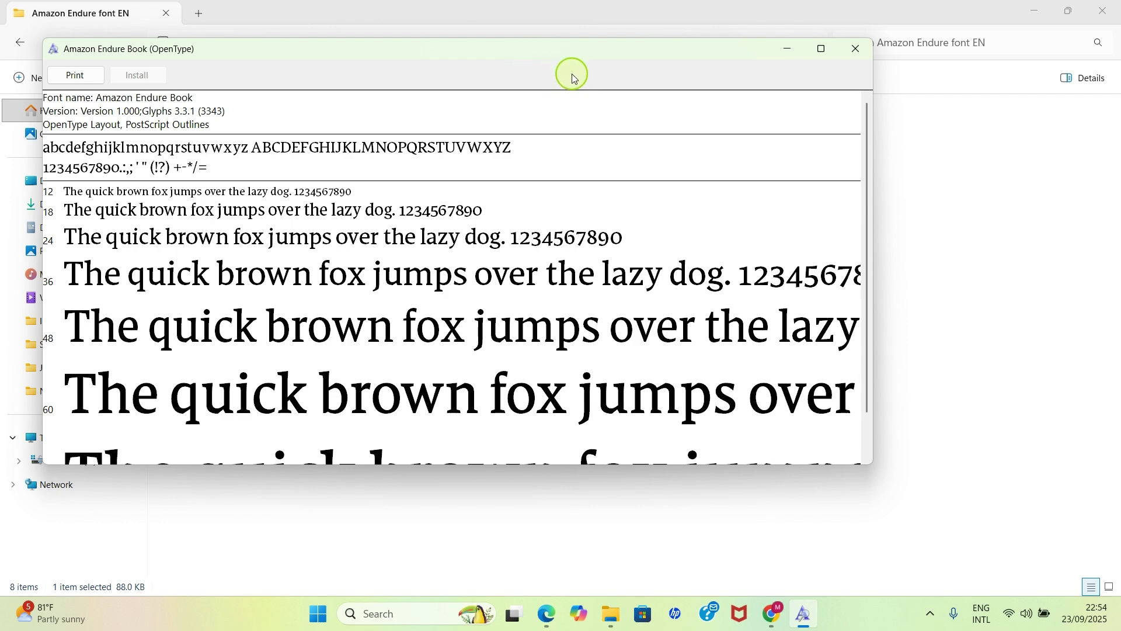
left_click(852, 53)
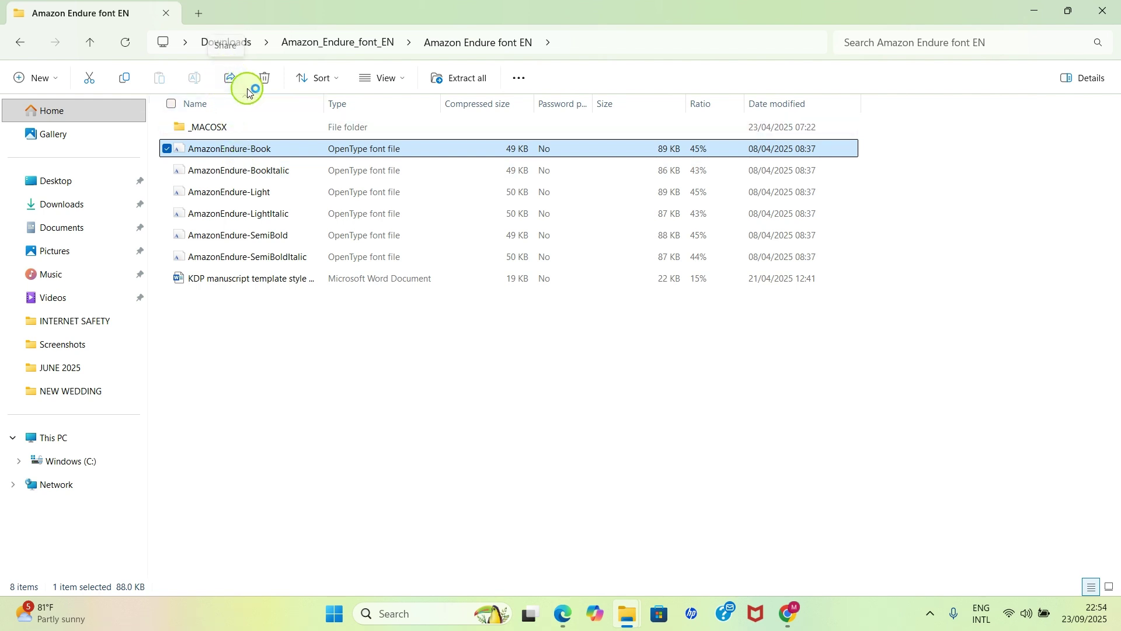
left_click(1110, 13)
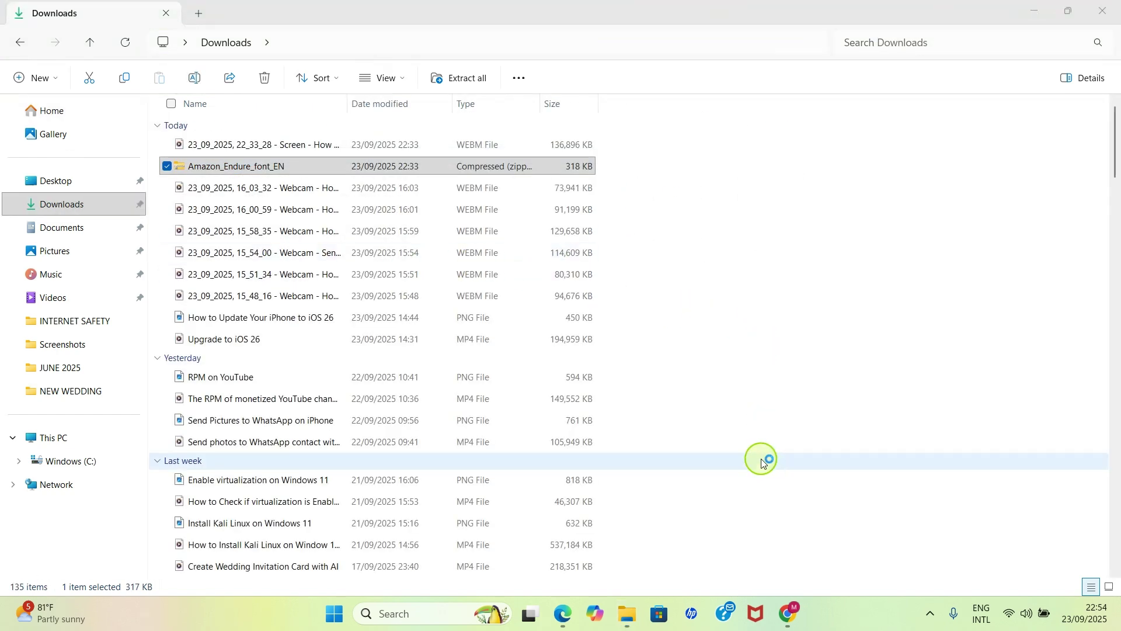
Switch to Word with the Internet and Cyber security manuscript and check the fonts used on its copyright page.
left_click(345, 622)
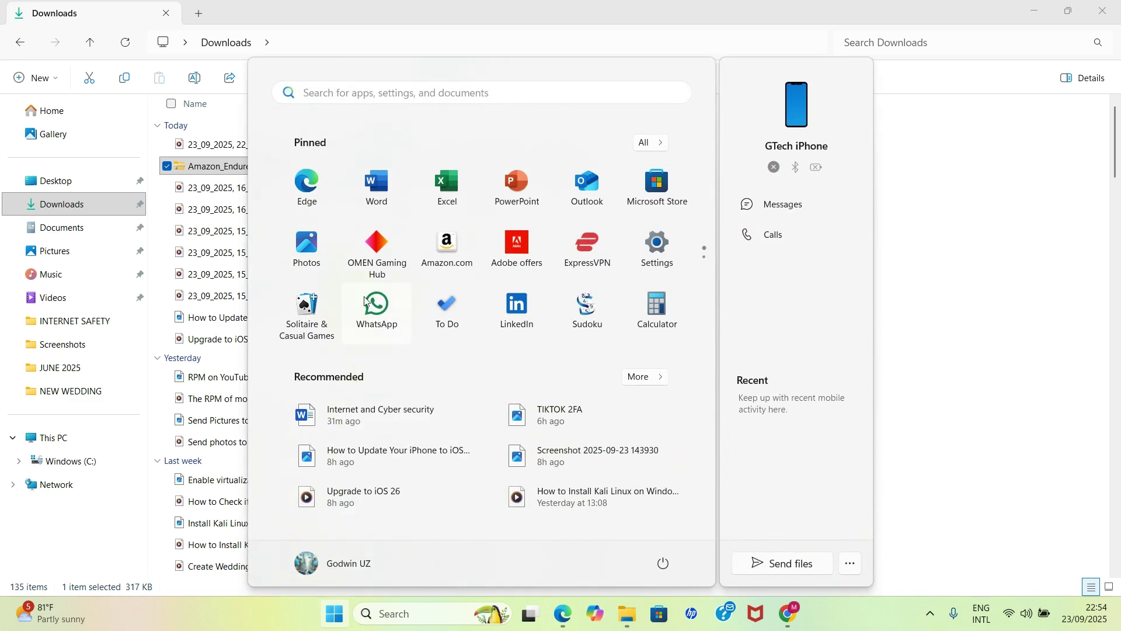
left_click(378, 186)
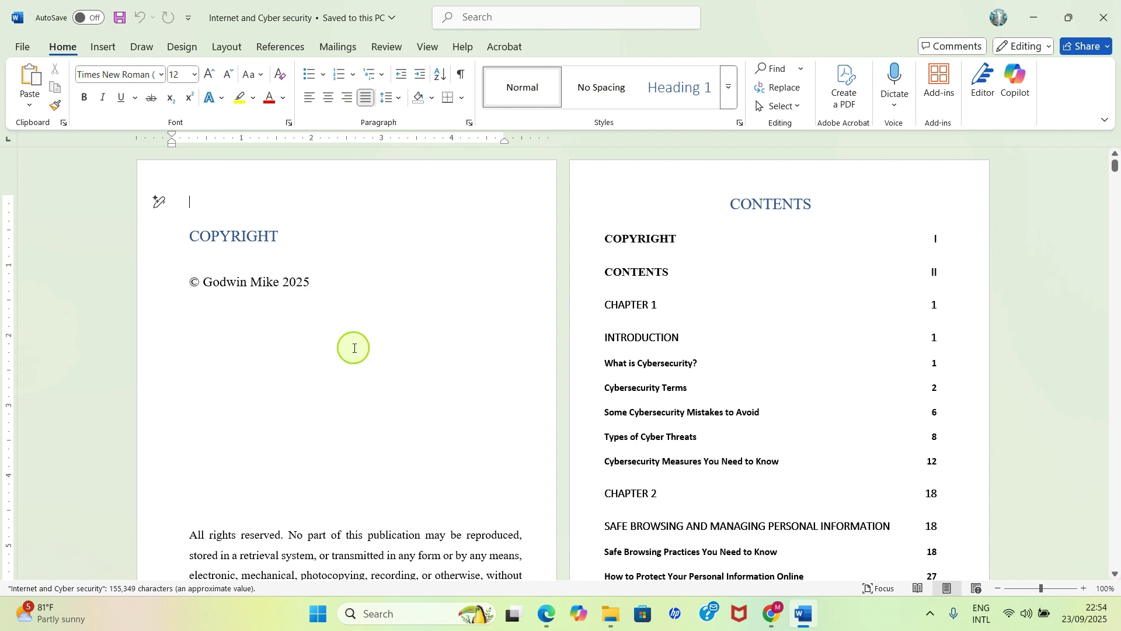
left_click(301, 540)
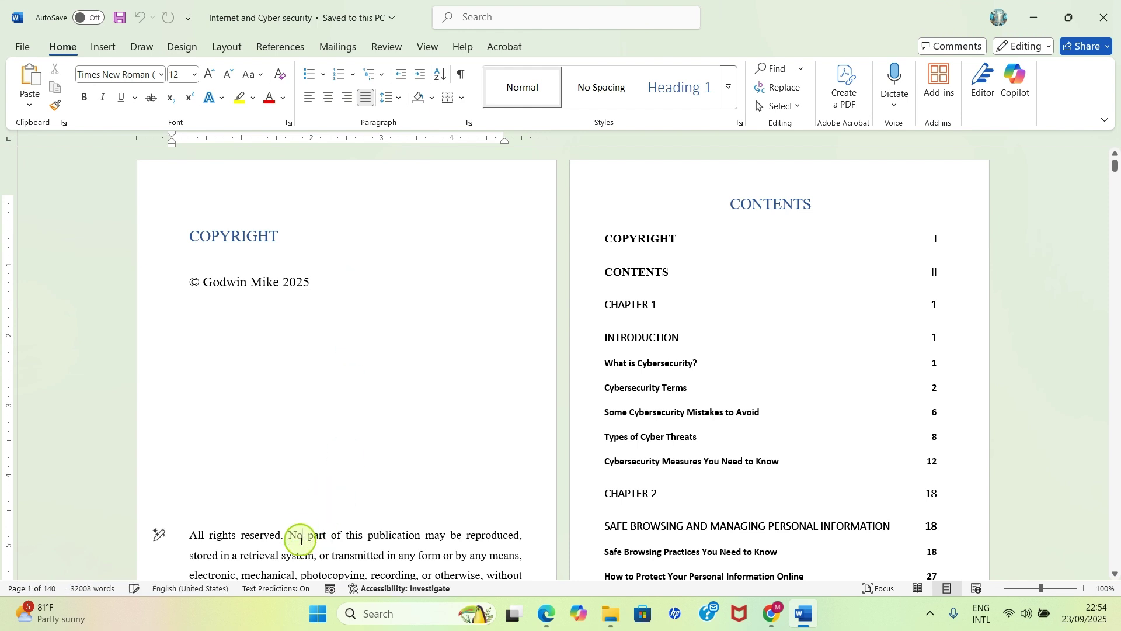
left_click(252, 281)
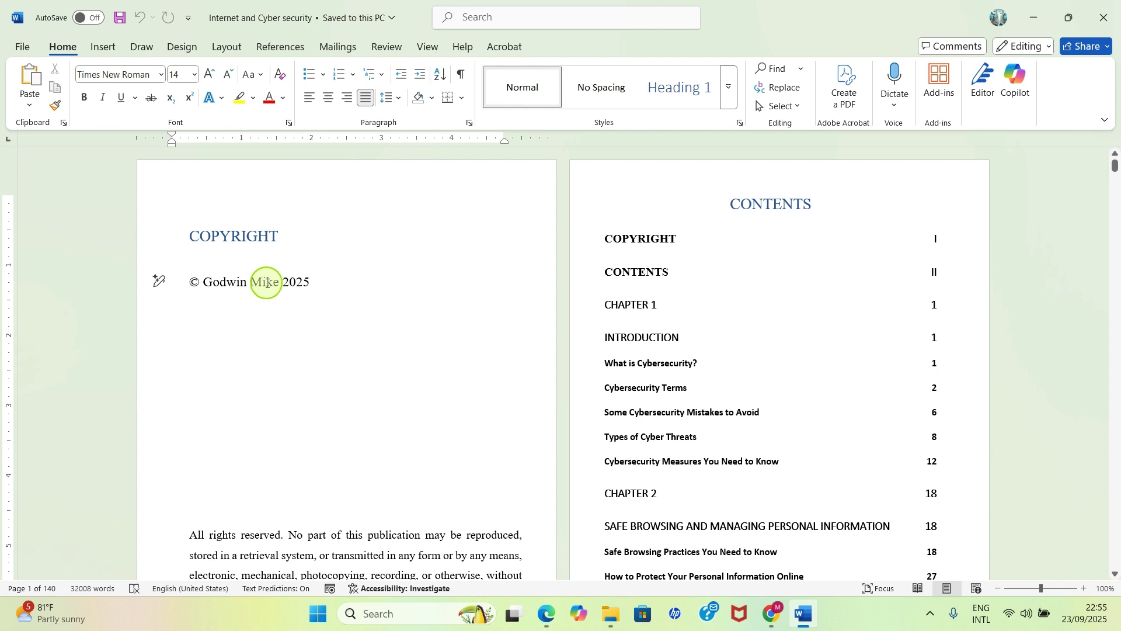
Set the font of the entire manuscript to Amazon Endure Book and clear the selection.
left_click(264, 511)
key("ctrl+a")
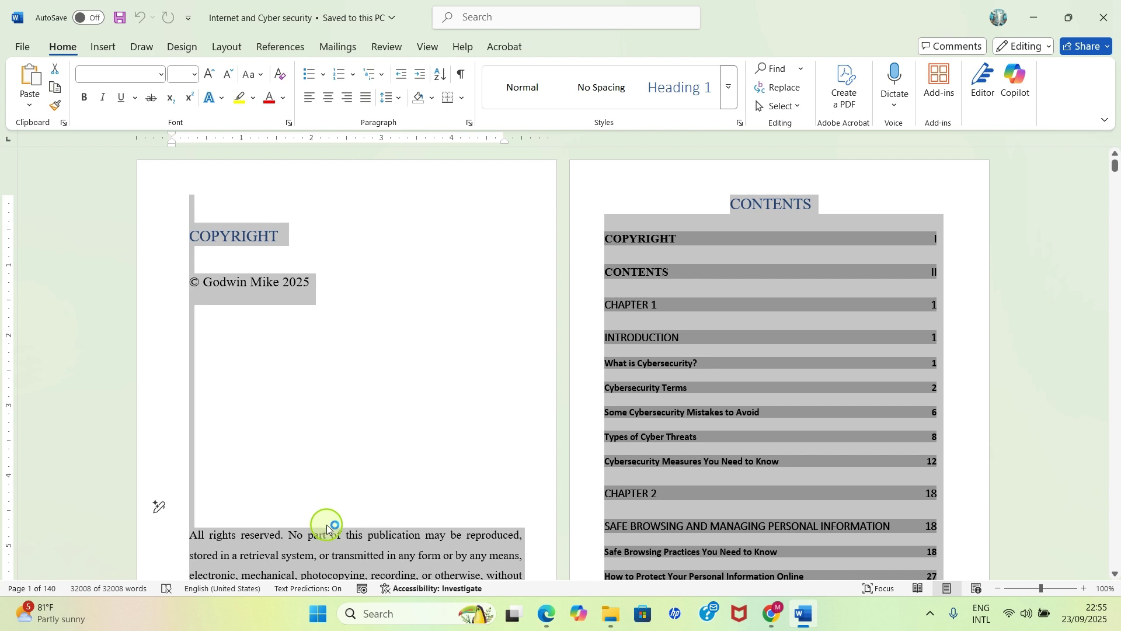
left_click(131, 73)
type("Ama")
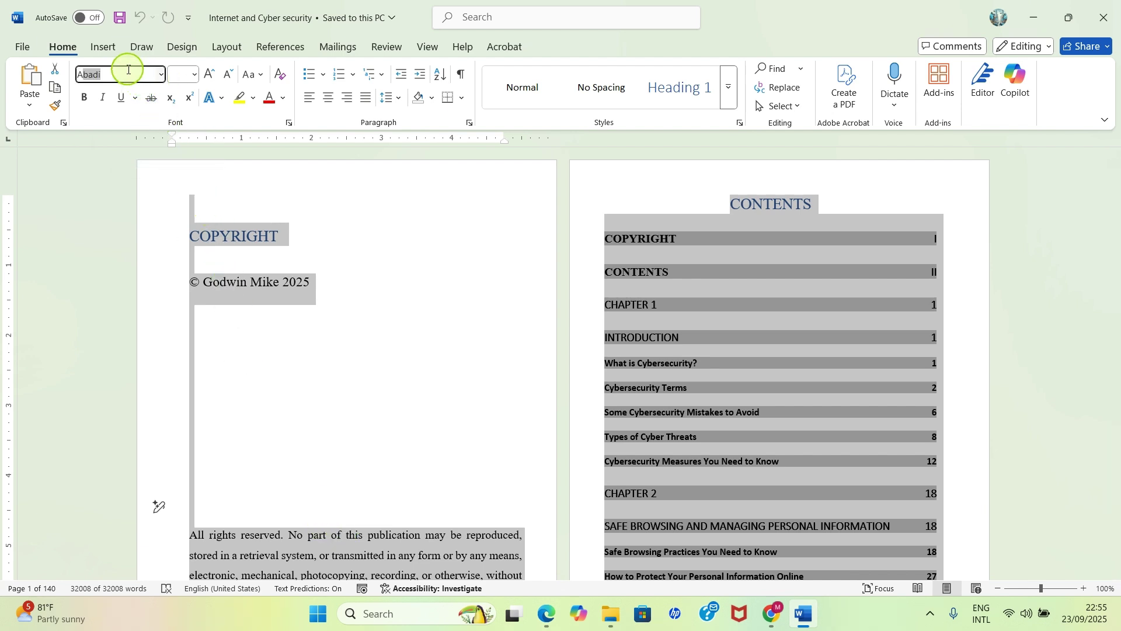
type("zon Endure Boc")
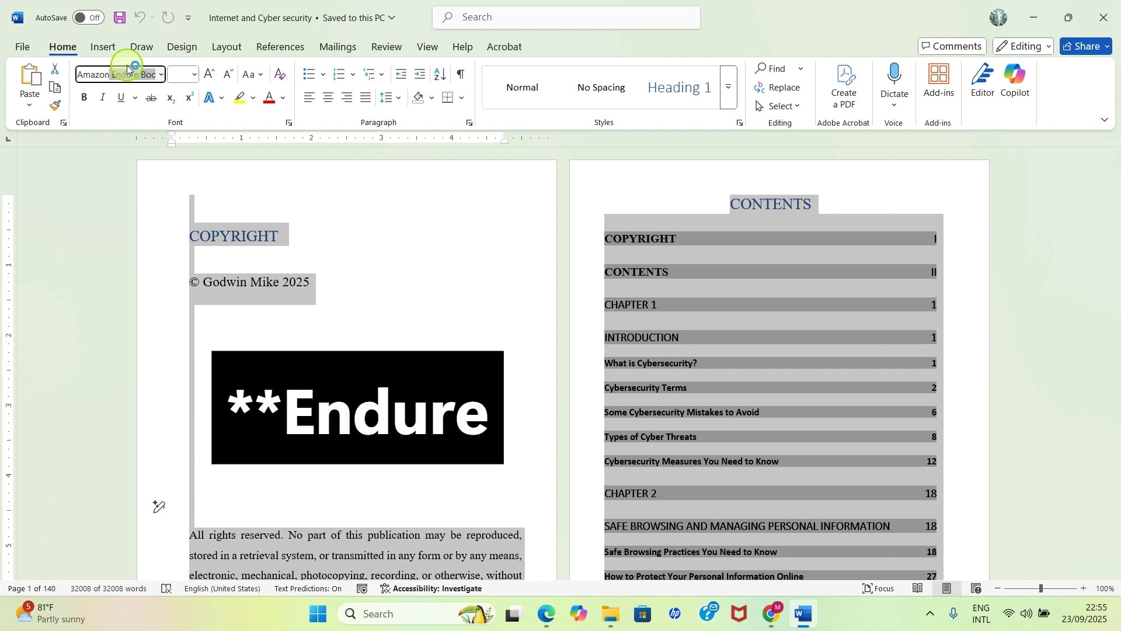
left_click(134, 73)
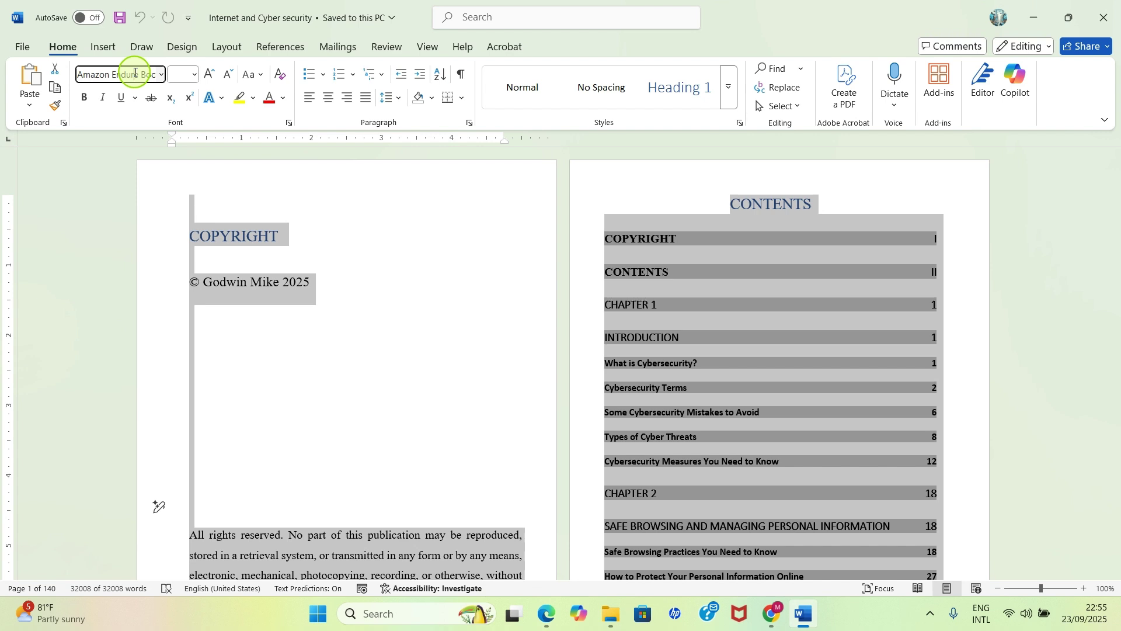
key("Return")
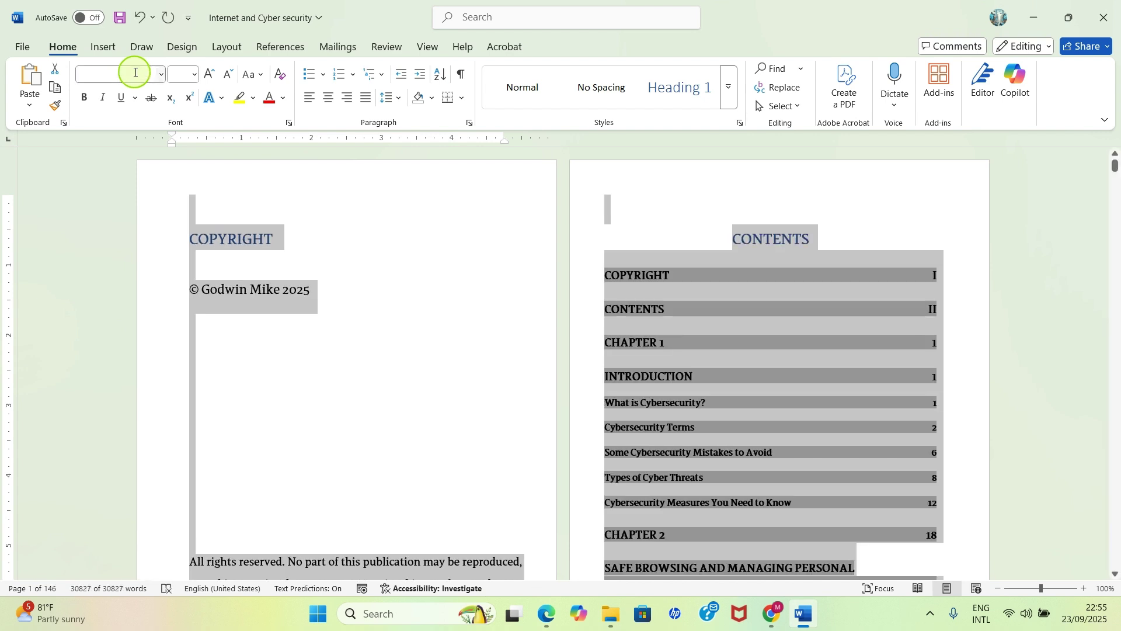
left_click(284, 357)
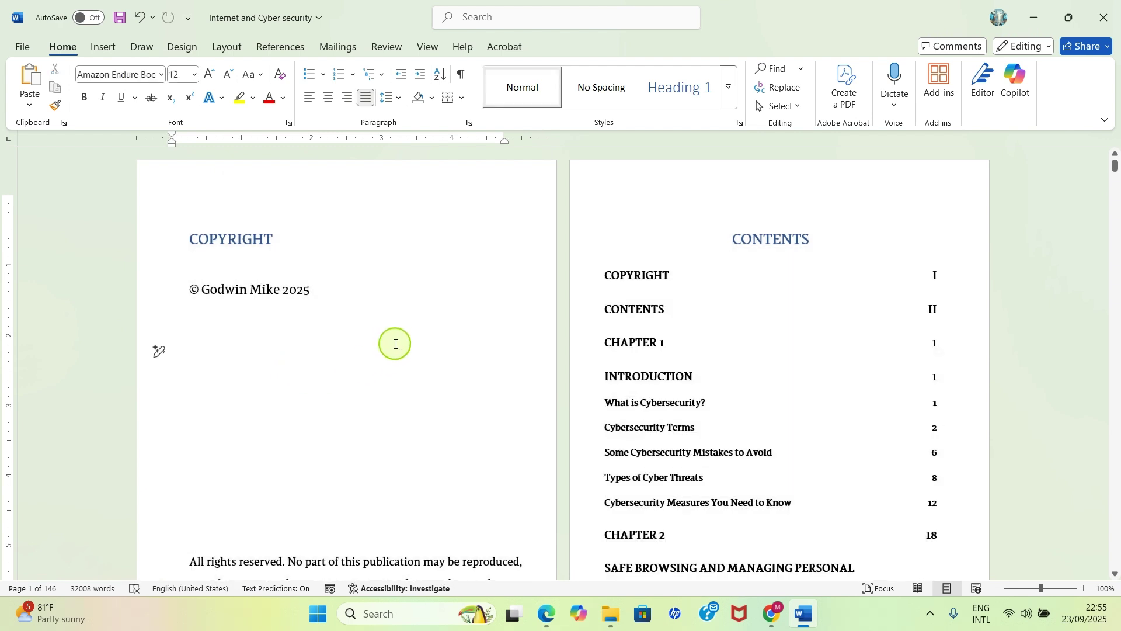
Check the font at the start of the copyright page and view the list of available fonts.
left_click(194, 206)
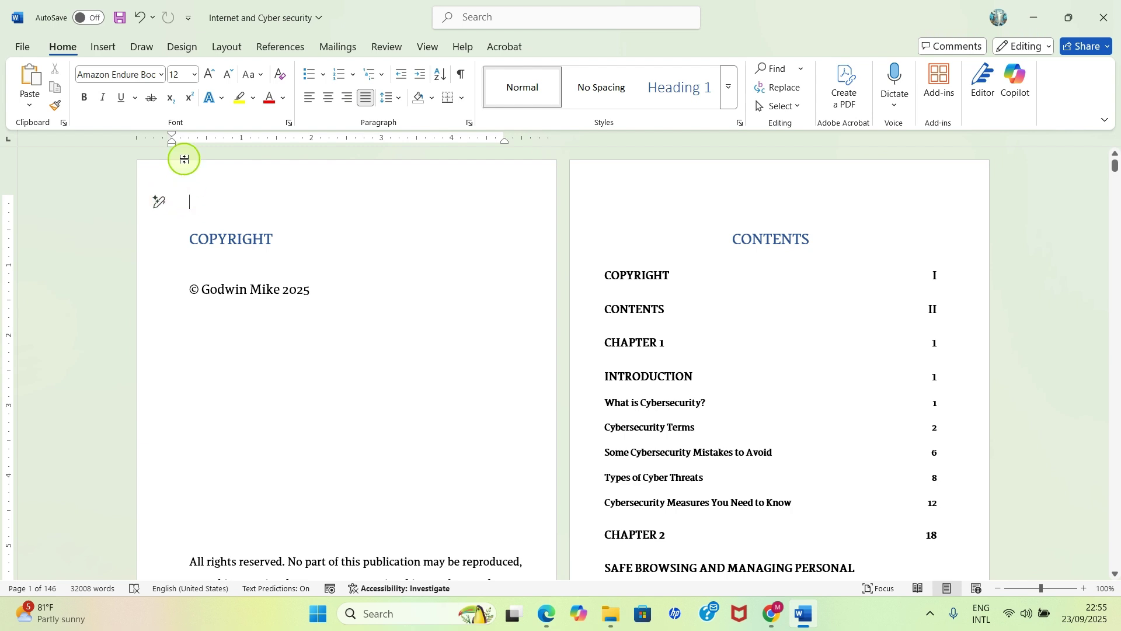
left_click(150, 73)
left_click(162, 74)
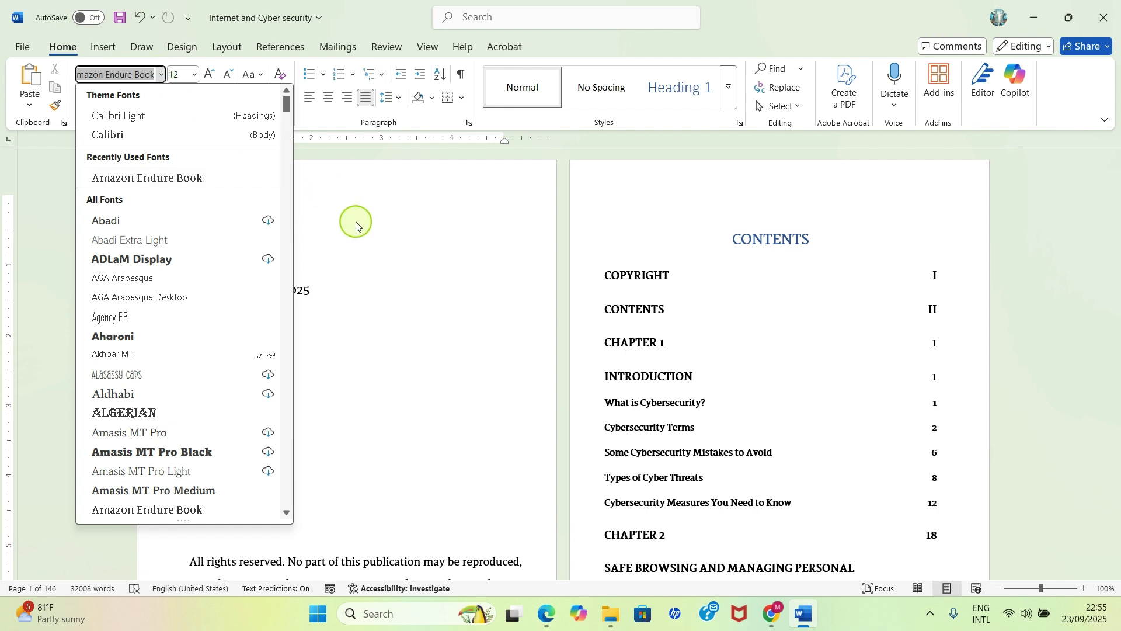
left_click(416, 234)
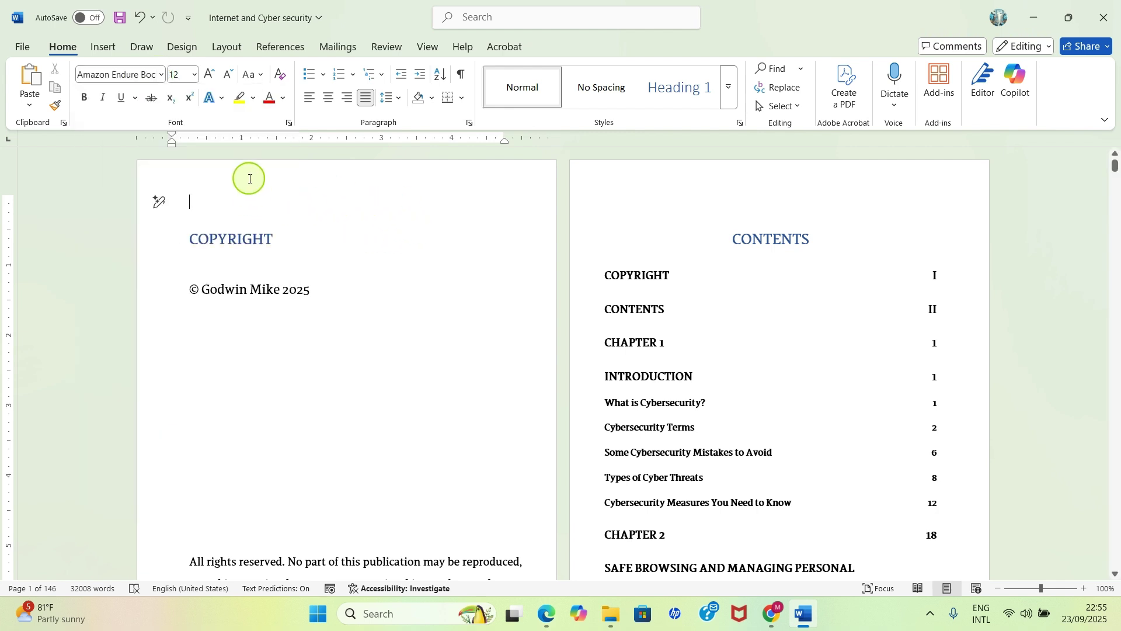